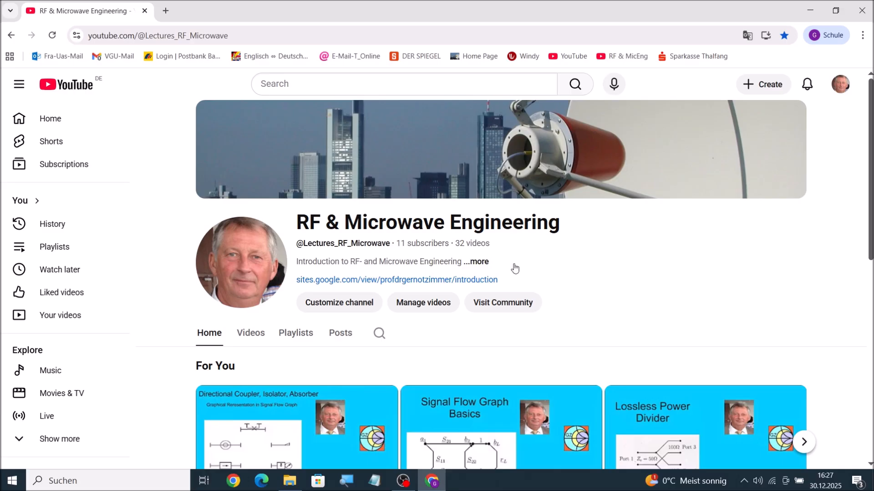
Step: Open the full channel description and follow its Home Page link to the lecturer's website
{"action": "left_click", "coordinate": [477, 266]}
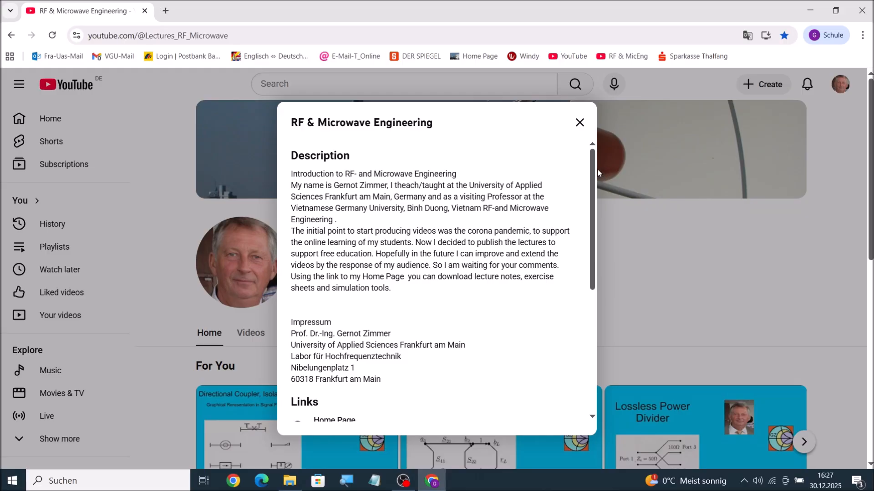
{"action": "left_click_drag", "start_coordinate": [591, 170], "coordinate": [597, 253]}
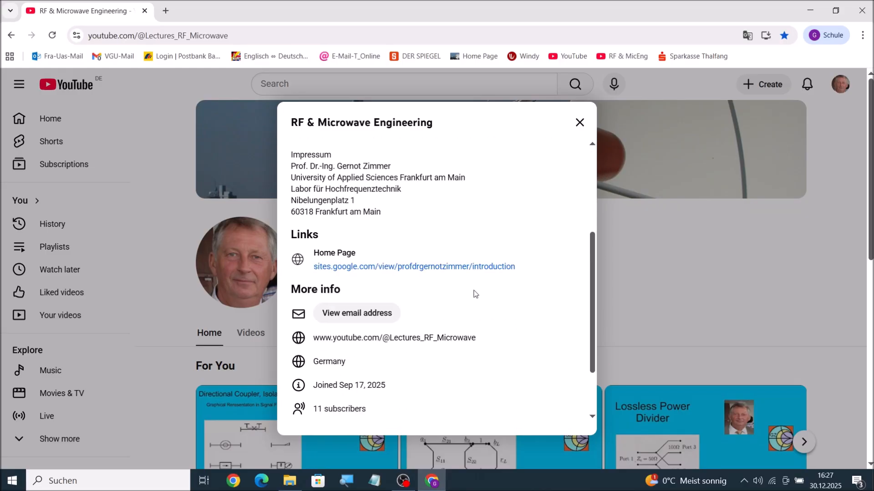
{"action": "left_click", "coordinate": [449, 268]}
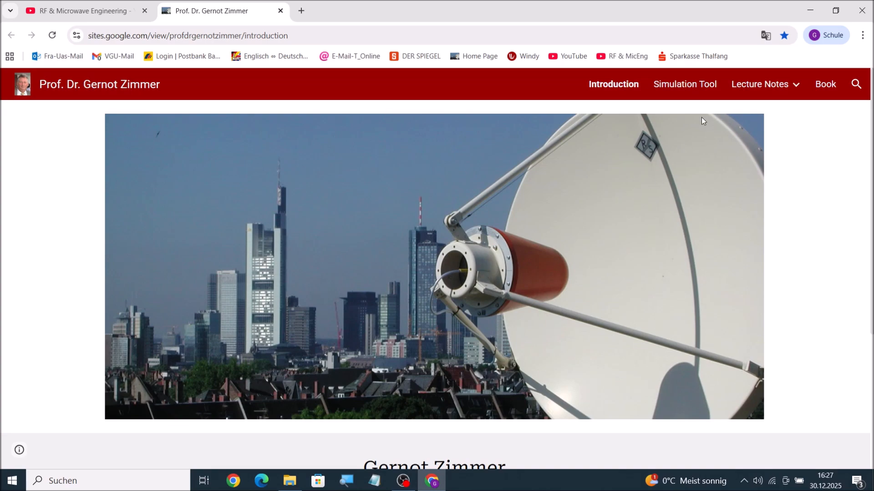
Step: Open the website's Simulation Tool page and look over the downloadable SimulationTool.zip and S_Parameter_Data_Sets.zip files
{"action": "left_click", "coordinate": [685, 90]}
{"action": "mouse_move", "coordinate": [796, 87]}
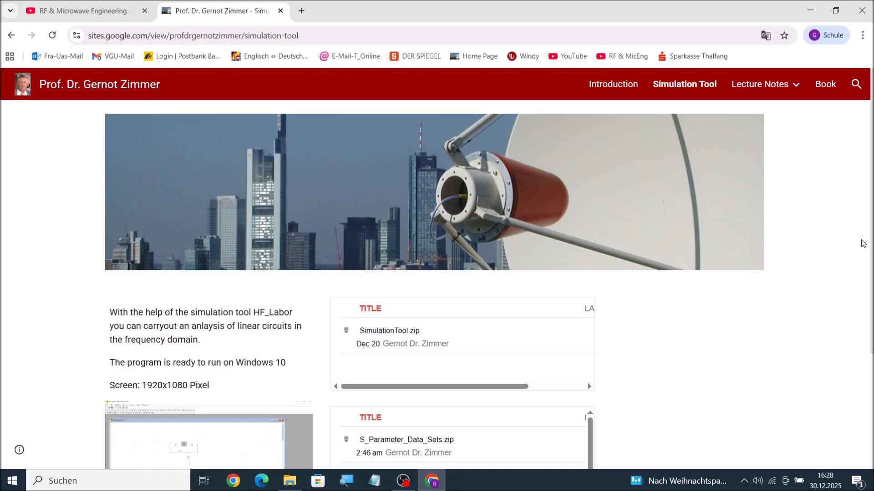
{"action": "left_click_drag", "start_coordinate": [871, 243], "coordinate": [871, 271]}
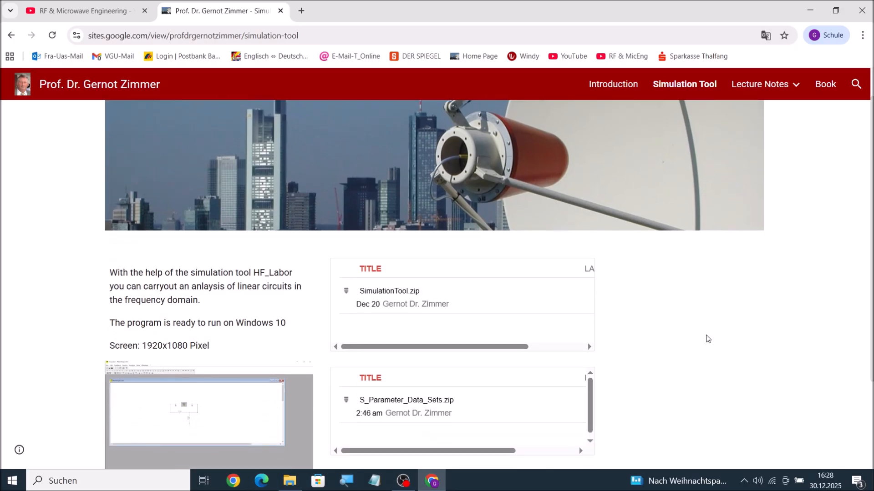
{"action": "mouse_move", "coordinate": [585, 384]}
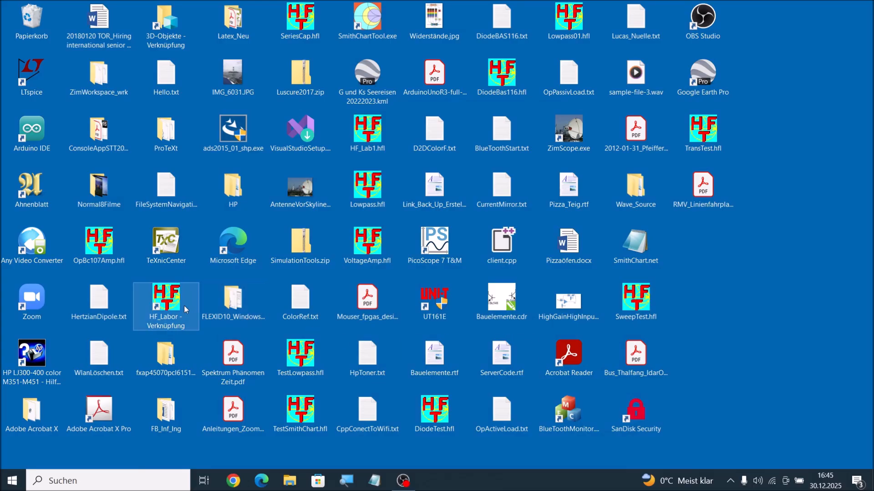
Step: Launch HF_Labor full screen and place a Network Data Set in the schematic, loaded from MGF1302.S2P
{"action": "double_click", "coordinate": [166, 308]}
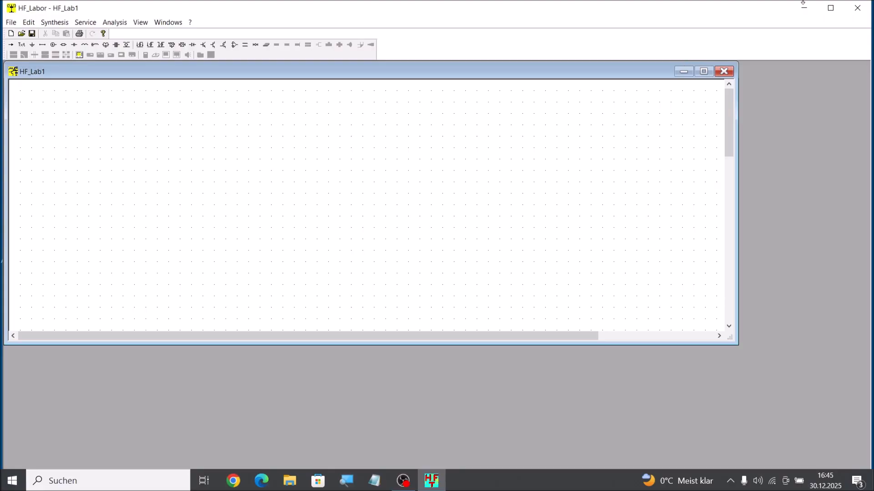
{"action": "left_click", "coordinate": [831, 14]}
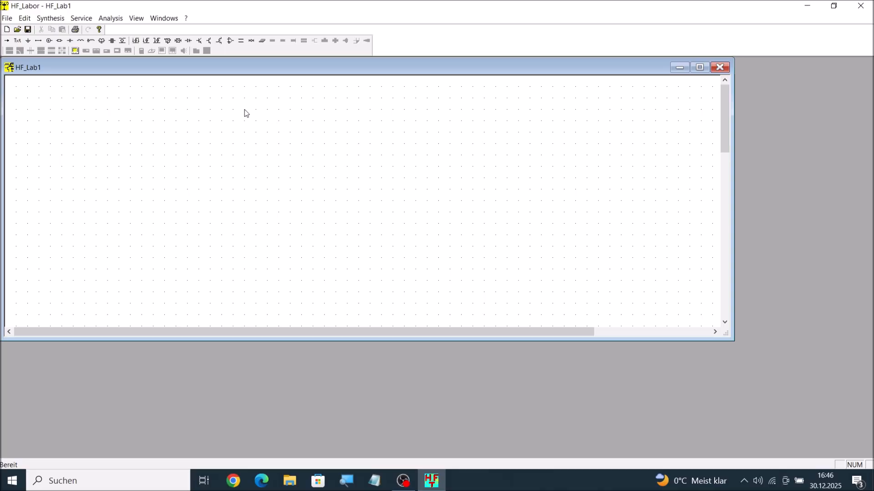
{"action": "left_click", "coordinate": [180, 41]}
{"action": "left_click_drag", "start_coordinate": [272, 202], "coordinate": [352, 201]}
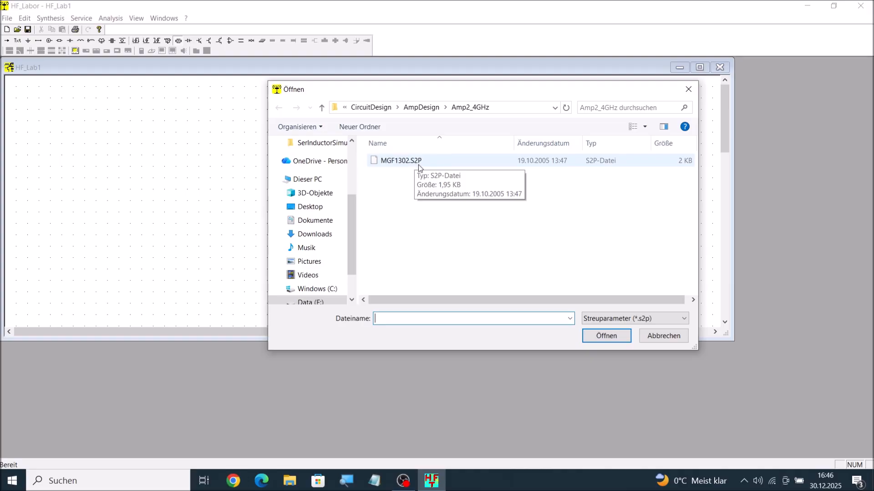
{"action": "left_click", "coordinate": [415, 165]}
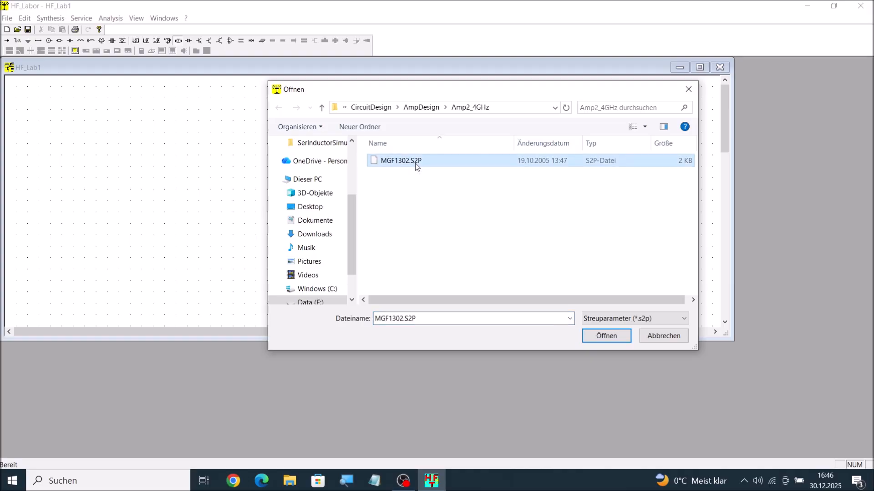
{"action": "left_click", "coordinate": [608, 340]}
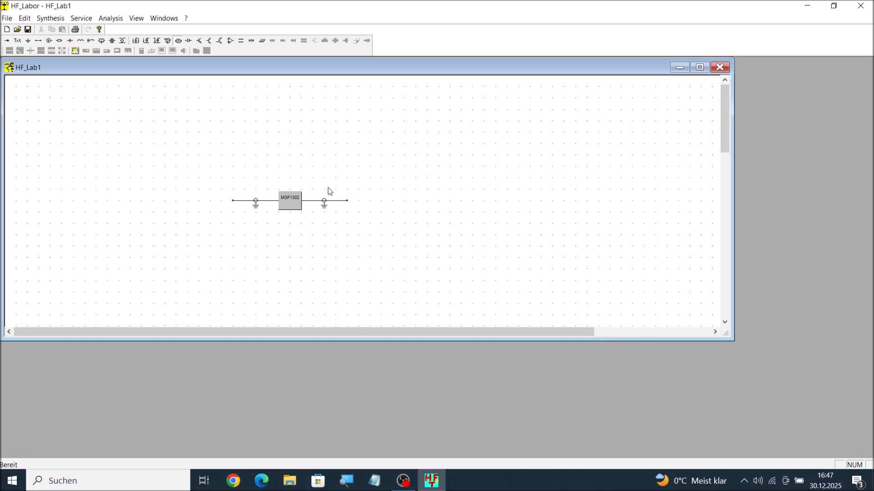
Step: Examine the MGF1302 data set's S-parameter table over its full frequency range, keeping it as Two Port
{"action": "left_click", "coordinate": [290, 205]}
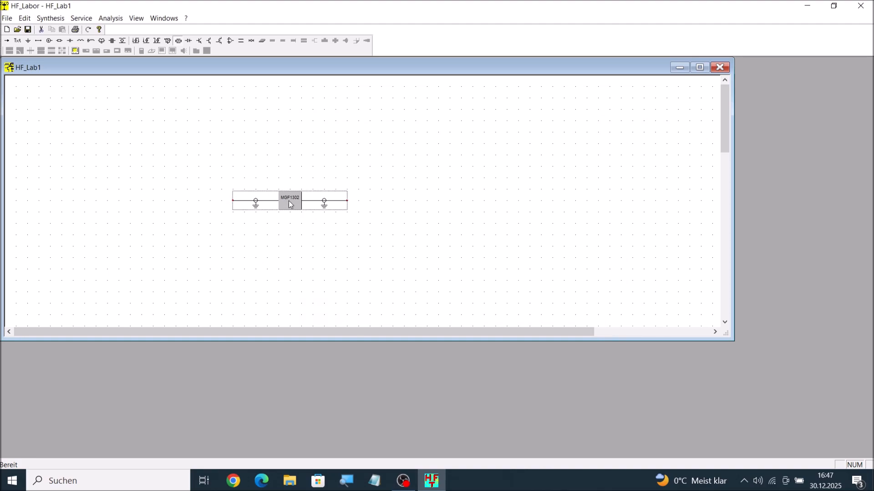
{"action": "double_click", "coordinate": [291, 205]}
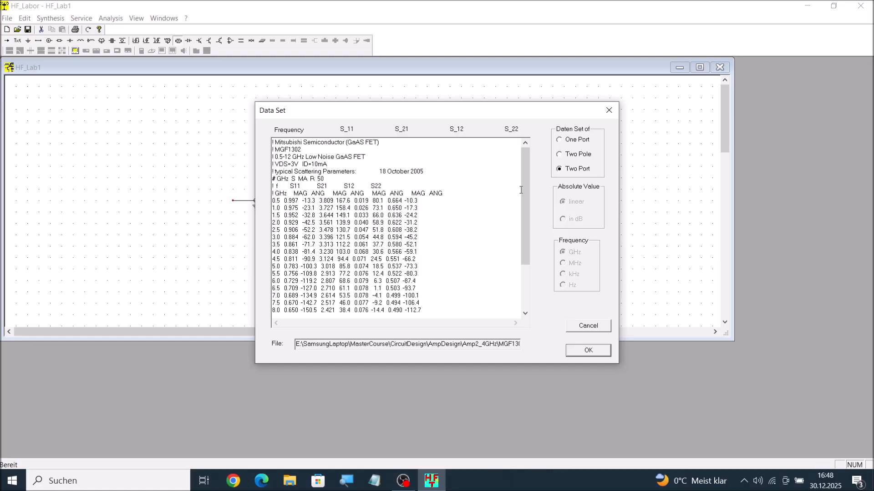
{"action": "mouse_move", "coordinate": [523, 172]}
{"action": "left_mouse_down"}
{"action": "mouse_move", "coordinate": [525, 239]}
{"action": "mouse_move", "coordinate": [515, 158]}
{"action": "left_mouse_up"}
{"action": "left_click_drag", "start_coordinate": [528, 181], "coordinate": [524, 200]}
{"action": "left_click_drag", "start_coordinate": [528, 172], "coordinate": [526, 216]}
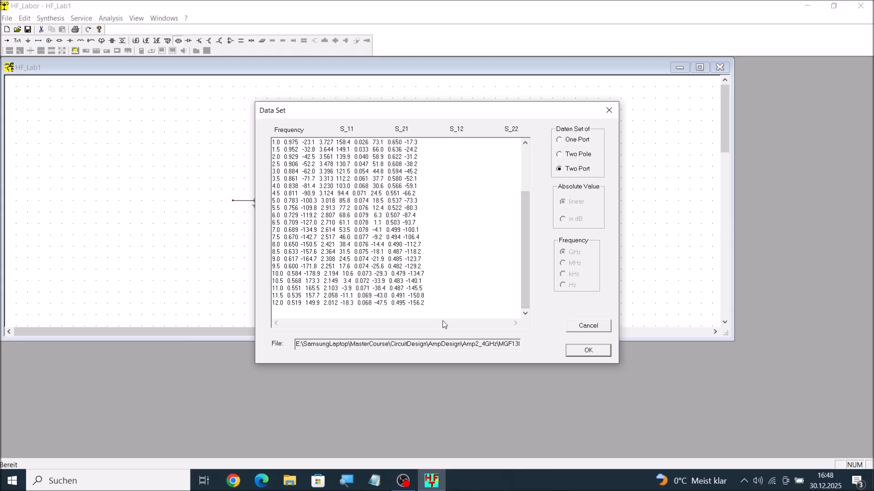
{"action": "left_click", "coordinate": [587, 351]}
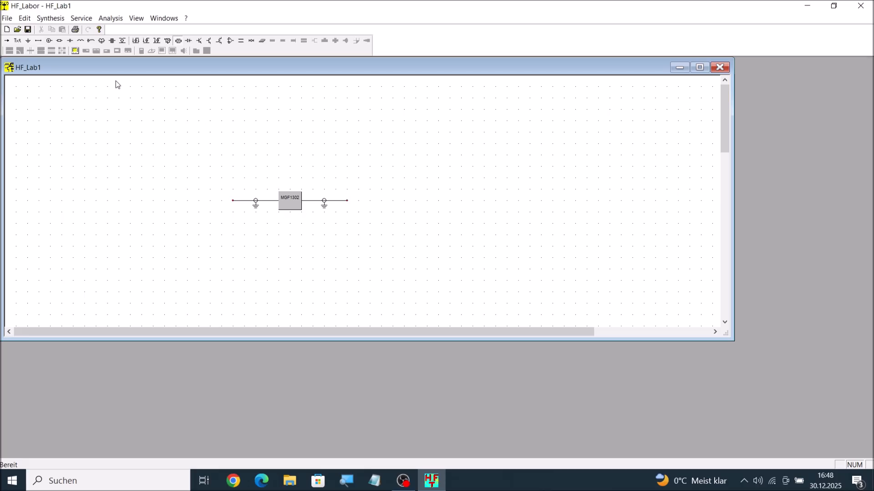
Step: Place a two-port network analyser directly above the MGF1302 block and accept its default settings
{"action": "left_click", "coordinate": [76, 51]}
{"action": "left_click", "coordinate": [346, 159]}
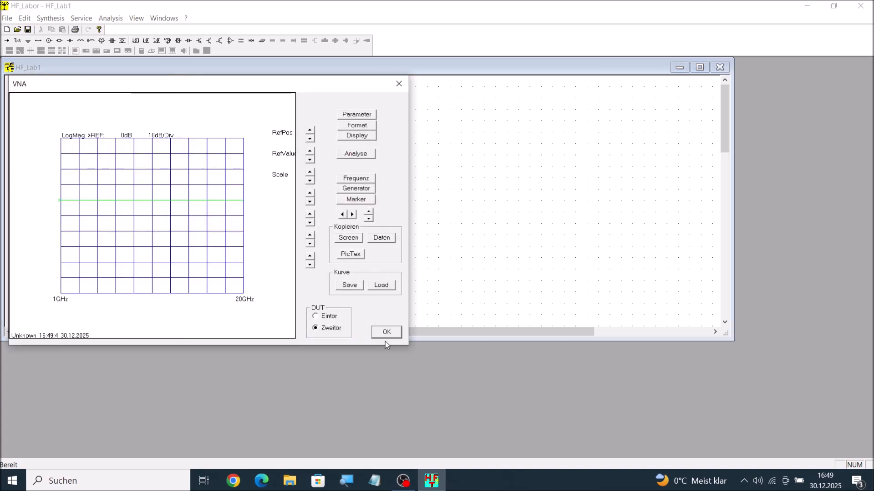
{"action": "left_click", "coordinate": [385, 332]}
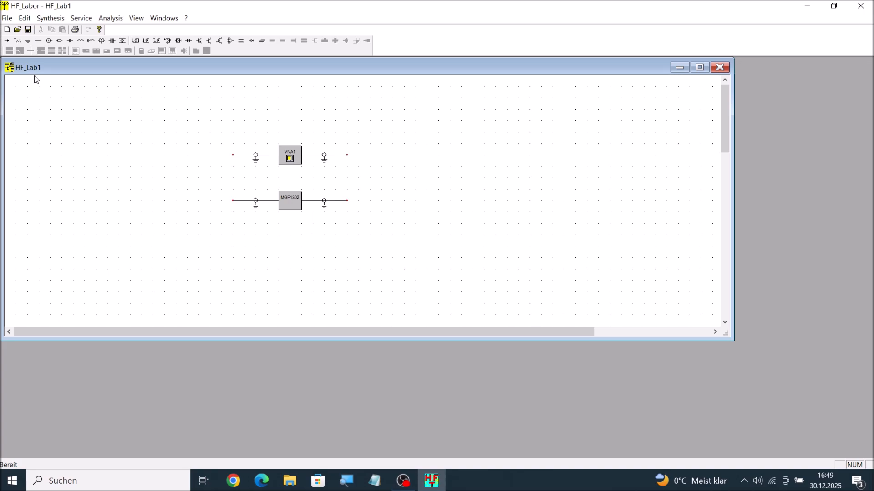
Step: Connect both ports of the network analyser to the corresponding ports of the MGF1302 block
{"action": "left_click", "coordinate": [40, 42]}
{"action": "left_click_drag", "start_coordinate": [233, 190], "coordinate": [234, 201]}
{"action": "left_click_drag", "start_coordinate": [347, 155], "coordinate": [349, 205]}
Step: Open the network analyser VNA1 and set its sweep stop frequency to 12 GHz
{"action": "left_click", "coordinate": [299, 156]}
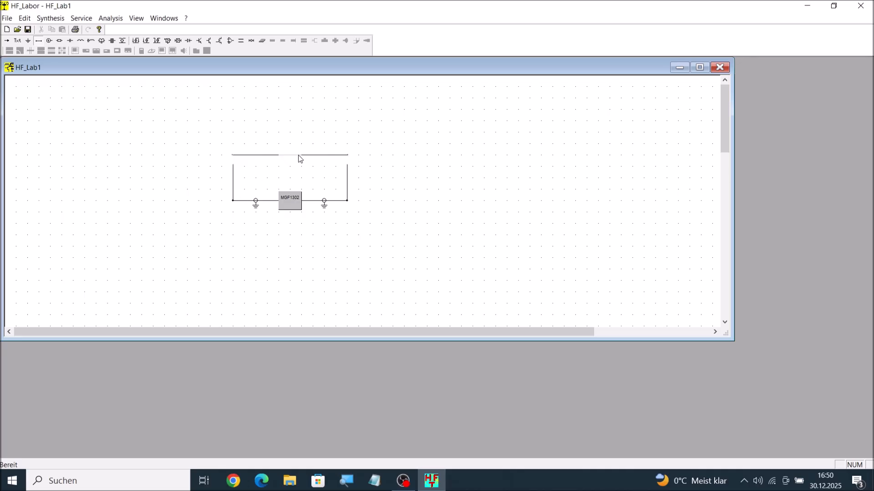
{"action": "double_click", "coordinate": [299, 159]}
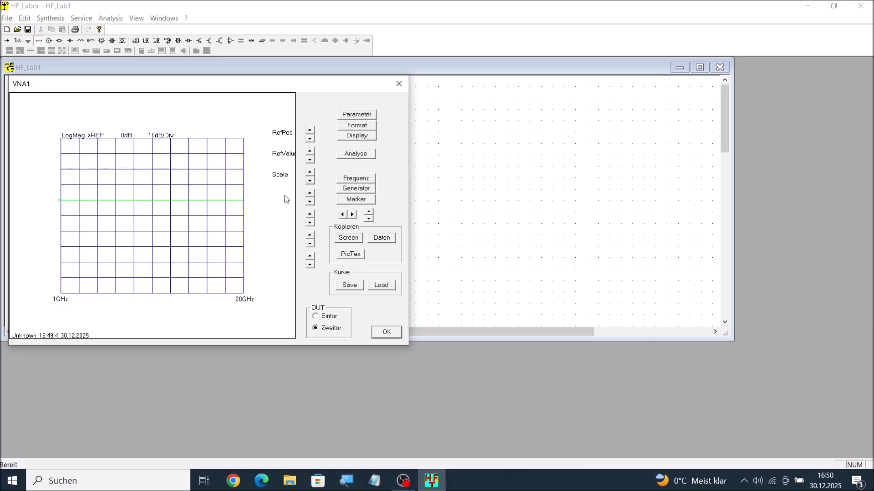
{"action": "left_click", "coordinate": [357, 180]}
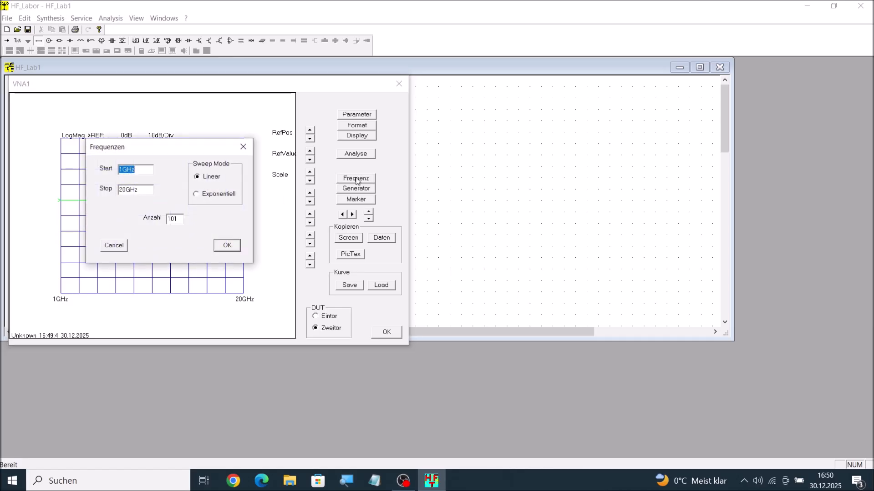
{"action": "left_click", "coordinate": [139, 190]}
{"action": "key", "text": "BackSpace"}
{"action": "key", "text": "BackSpace"}
{"action": "type", "text": "12"}
{"action": "left_click", "coordinate": [229, 246]}
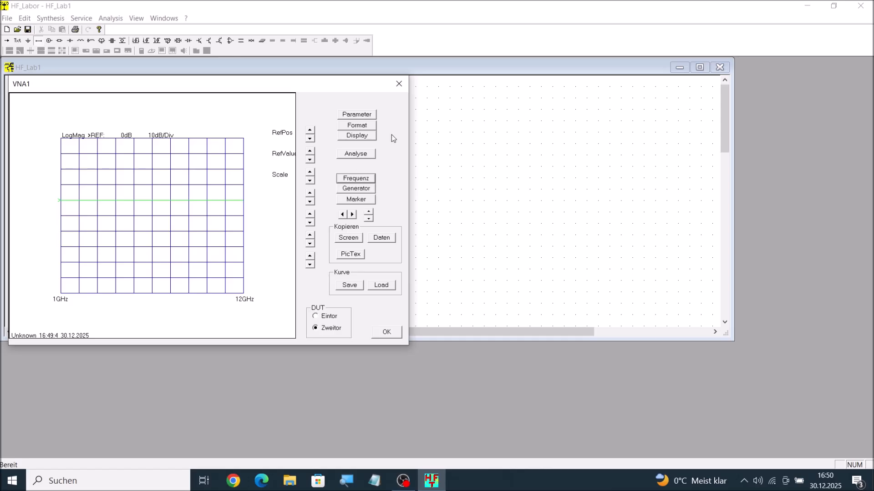
Step: Run the analysis and display the S11 trace in the SmithDia format
{"action": "left_click", "coordinate": [363, 155]}
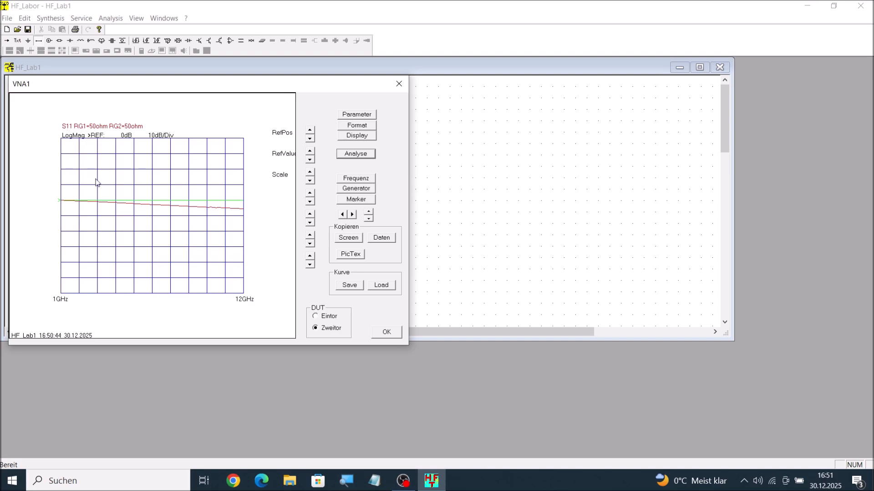
{"action": "left_click", "coordinate": [361, 126]}
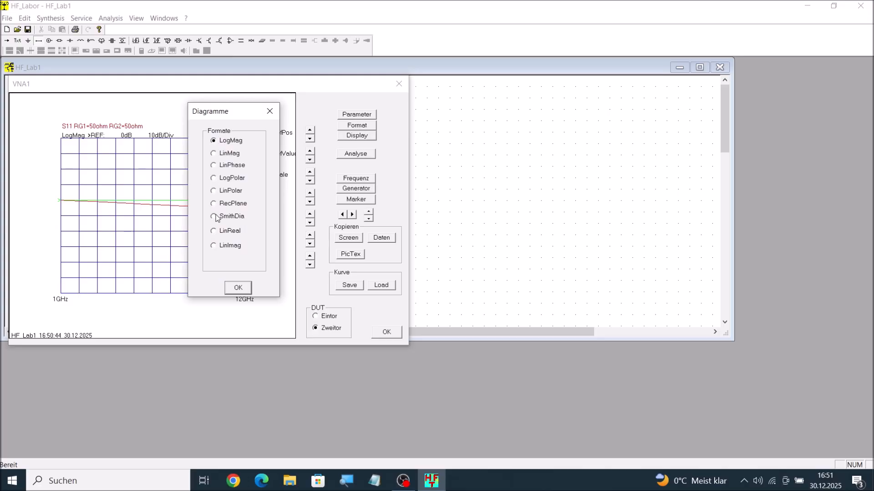
{"action": "left_click", "coordinate": [238, 288]}
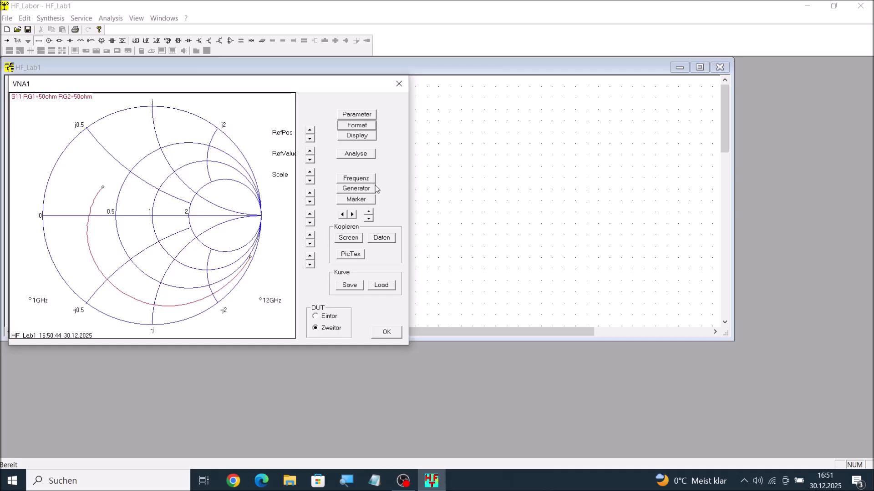
Step: Activate the marker on the S11 trace and move it back and forth to read the reflection coefficient versus frequency
{"action": "left_click", "coordinate": [360, 200]}
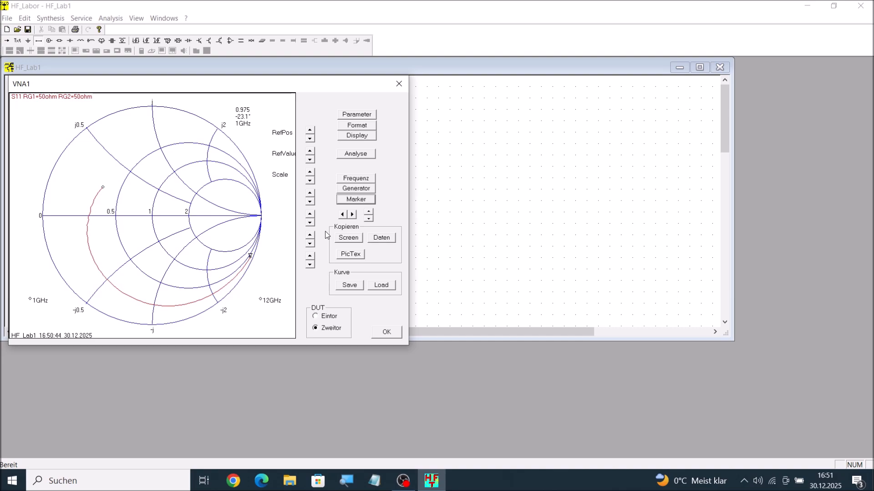
{"action": "left_click", "coordinate": [354, 215]}
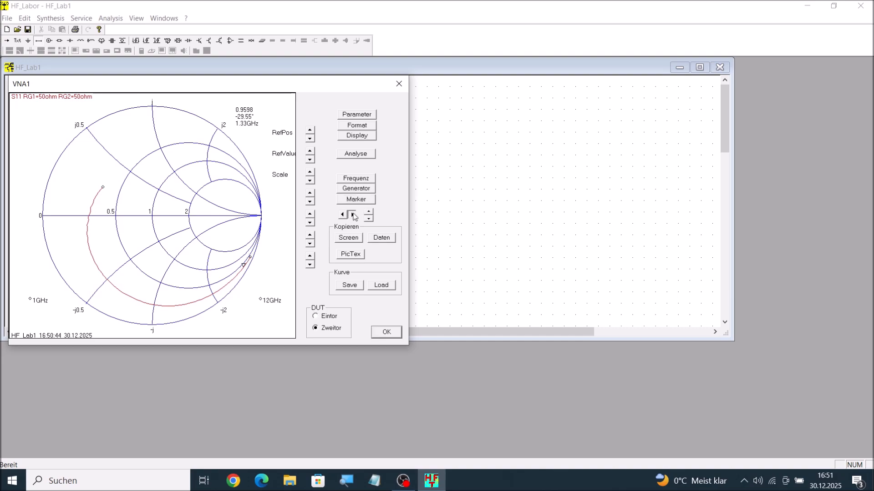
{"action": "left_click", "coordinate": [353, 214]}
{"action": "left_click", "coordinate": [342, 214]}
{"action": "left_click", "coordinate": [343, 214]}
{"action": "left_click", "coordinate": [343, 215]}
{"action": "left_click", "coordinate": [343, 215]}
{"action": "left_click", "coordinate": [343, 214]}
{"action": "left_click", "coordinate": [343, 214]}
{"action": "left_click", "coordinate": [352, 215]}
{"action": "left_click", "coordinate": [352, 215]}
{"action": "left_click", "coordinate": [342, 215]}
{"action": "left_click", "coordinate": [343, 215]}
{"action": "left_click", "coordinate": [353, 214]}
{"action": "left_click", "coordinate": [353, 215]}
{"action": "left_click", "coordinate": [353, 215]}
{"action": "left_click", "coordinate": [353, 215]}
{"action": "left_click", "coordinate": [353, 215]}
{"action": "left_click", "coordinate": [353, 214]}
{"action": "left_click", "coordinate": [353, 214]}
{"action": "left_click", "coordinate": [353, 214]}
{"action": "left_click", "coordinate": [353, 215]}
{"action": "left_click", "coordinate": [353, 215]}
Step: Switch the displayed parameter to S22 and move the marker along its trace to 7.38 GHz
{"action": "left_click", "coordinate": [359, 116]}
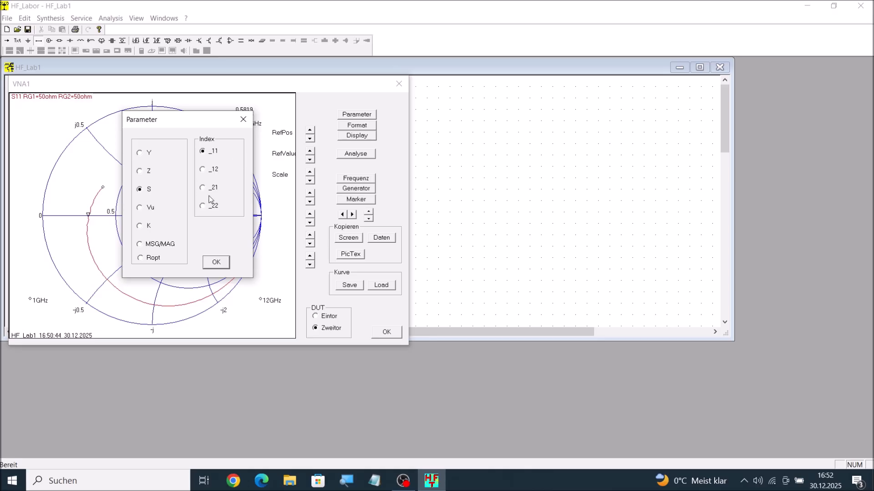
{"action": "left_click", "coordinate": [217, 266]}
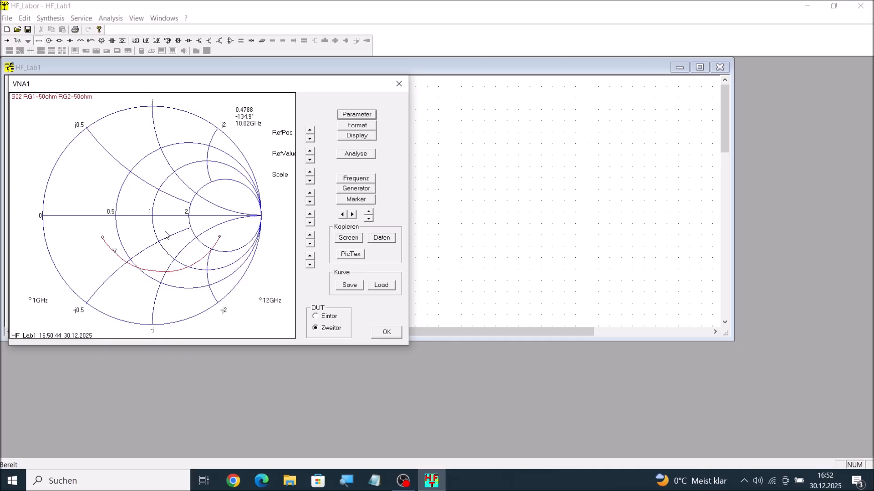
{"action": "left_click", "coordinate": [343, 215]}
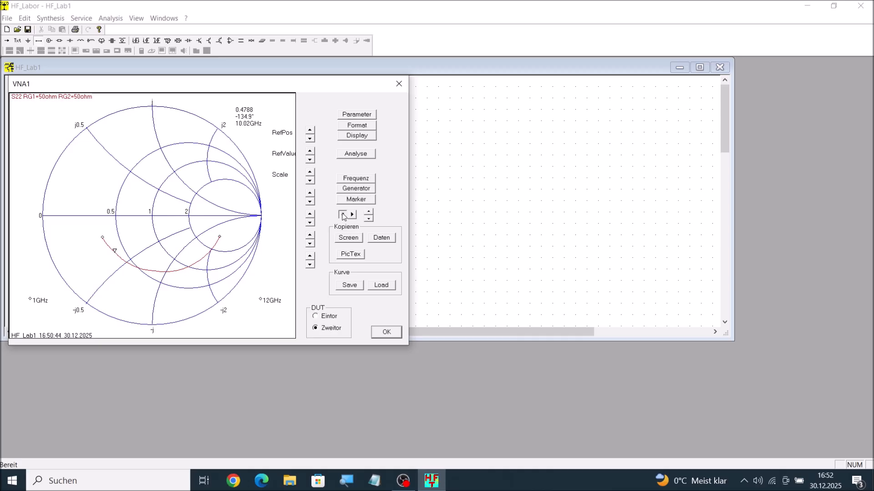
{"action": "left_click_drag", "start_coordinate": [343, 215], "coordinate": [353, 215]}
Step: Keep S22 as the displayed parameter and change its diagram format to LogMag
{"action": "left_click", "coordinate": [356, 114]}
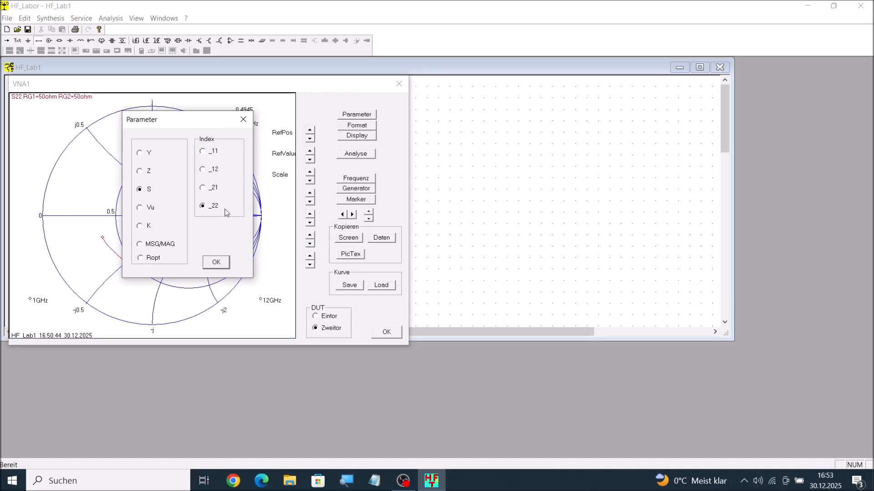
{"action": "left_click", "coordinate": [244, 120]}
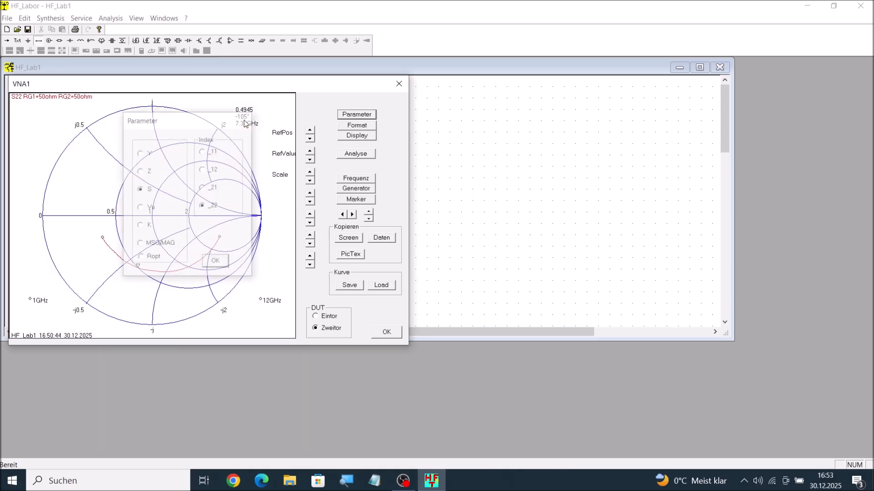
{"action": "left_click", "coordinate": [361, 127]}
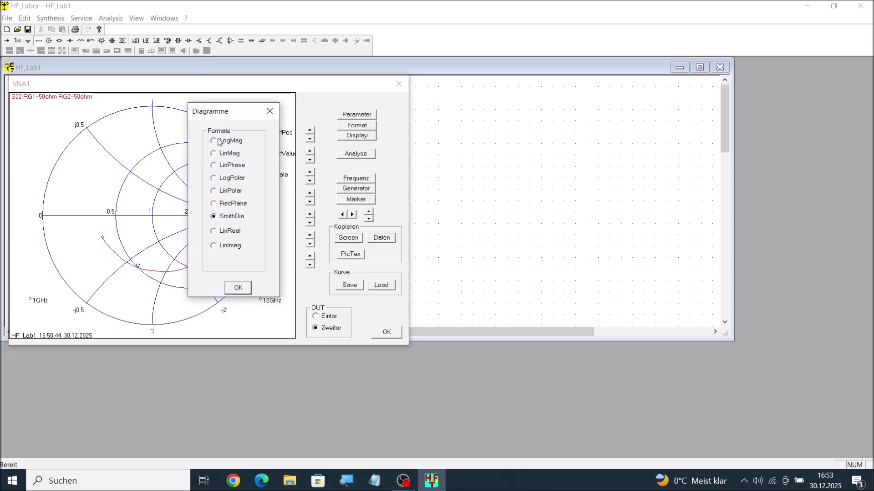
{"action": "left_click", "coordinate": [238, 288]}
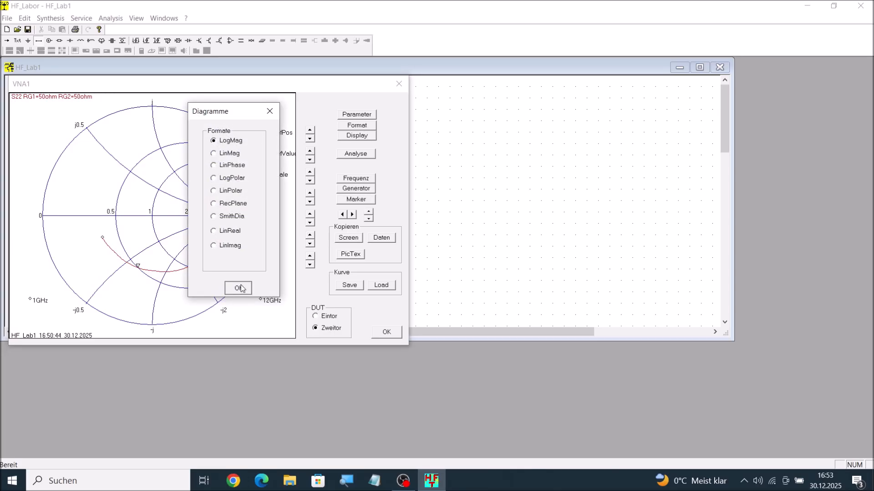
Step: Switch the displayed parameter to S21, keeping the LogMag diagram format
{"action": "left_click", "coordinate": [357, 116]}
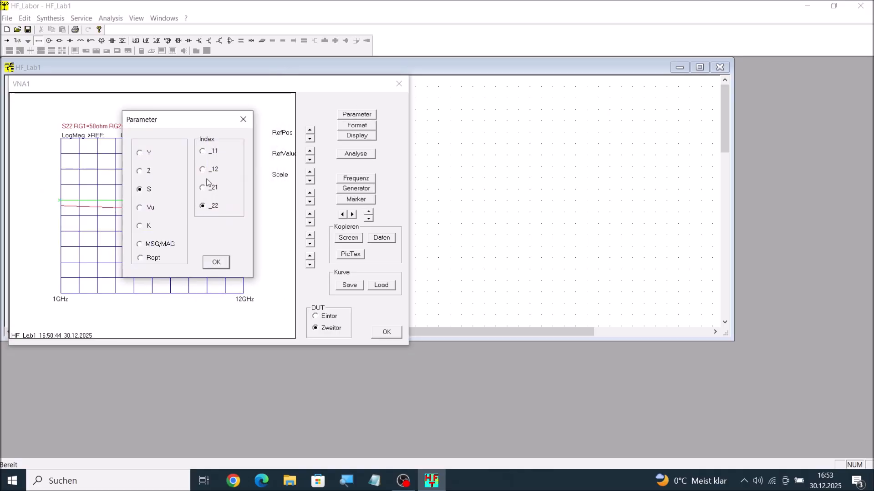
{"action": "left_click", "coordinate": [204, 189]}
{"action": "left_click", "coordinate": [217, 263]}
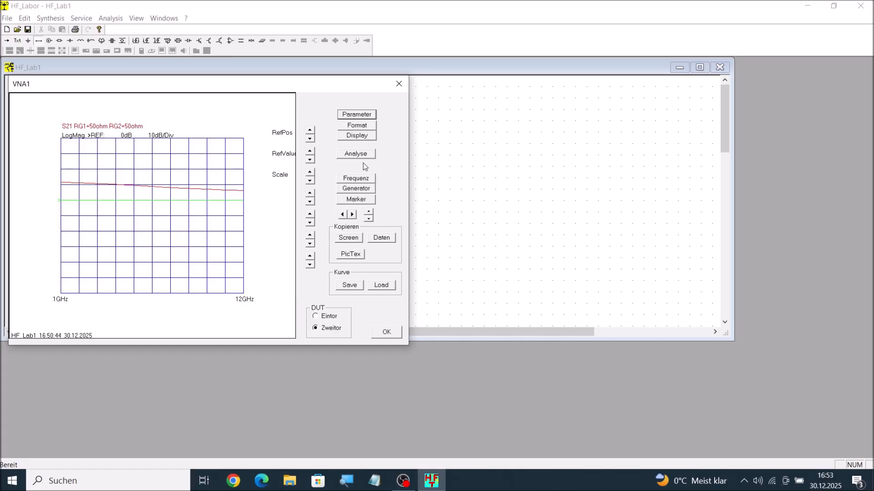
Step: Activate the marker on the S21 trace and move it back and forth to read the gain, stopping at 7.16 GHz
{"action": "left_click", "coordinate": [357, 202]}
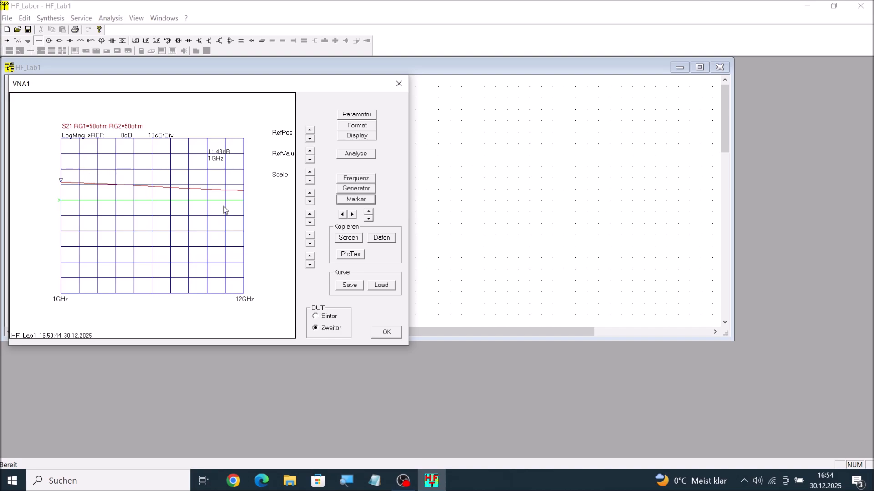
{"action": "left_click", "coordinate": [354, 215]}
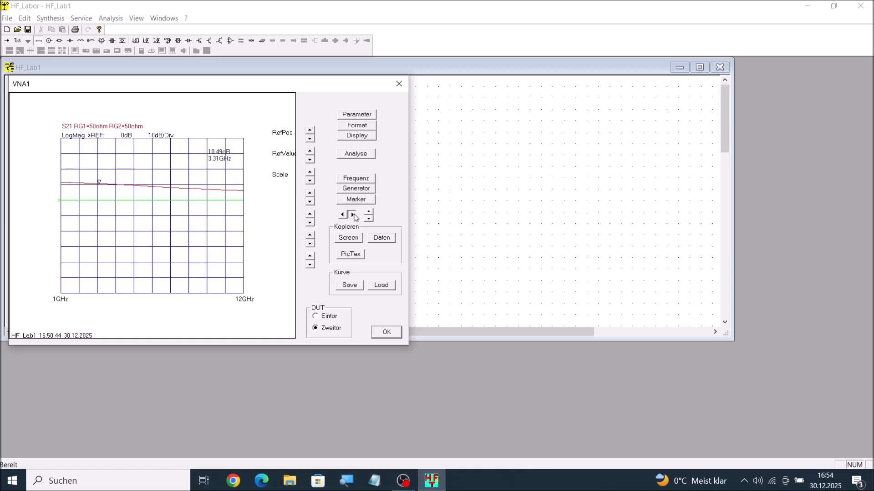
{"action": "left_click", "coordinate": [353, 215]}
{"action": "left_click", "coordinate": [353, 215]}
{"action": "left_click", "coordinate": [354, 216]}
{"action": "left_click", "coordinate": [343, 215]}
{"action": "left_click", "coordinate": [344, 215]}
{"action": "left_click", "coordinate": [343, 215]}
{"action": "left_click", "coordinate": [343, 216]}
{"action": "left_click", "coordinate": [343, 215]}
{"action": "left_click", "coordinate": [343, 215]}
{"action": "left_click", "coordinate": [343, 215]}
{"action": "left_click", "coordinate": [343, 215]}
{"action": "left_click", "coordinate": [343, 215]}
{"action": "left_click", "coordinate": [343, 215]}
{"action": "left_click", "coordinate": [343, 215]}
{"action": "left_click", "coordinate": [353, 214]}
{"action": "left_click", "coordinate": [353, 215]}
{"action": "left_click", "coordinate": [352, 214]}
{"action": "left_click", "coordinate": [353, 215]}
{"action": "left_click", "coordinate": [352, 215]}
{"action": "left_click", "coordinate": [353, 215]}
{"action": "left_click", "coordinate": [353, 215]}
{"action": "left_click", "coordinate": [352, 215]}
{"action": "left_click", "coordinate": [353, 216]}
{"action": "left_click", "coordinate": [353, 215]}
{"action": "left_click", "coordinate": [353, 215]}
{"action": "left_click", "coordinate": [353, 216]}
{"action": "left_click", "coordinate": [353, 216]}
Step: Switch the displayed parameter to S12 in the LogMag diagram
{"action": "left_click", "coordinate": [356, 115]}
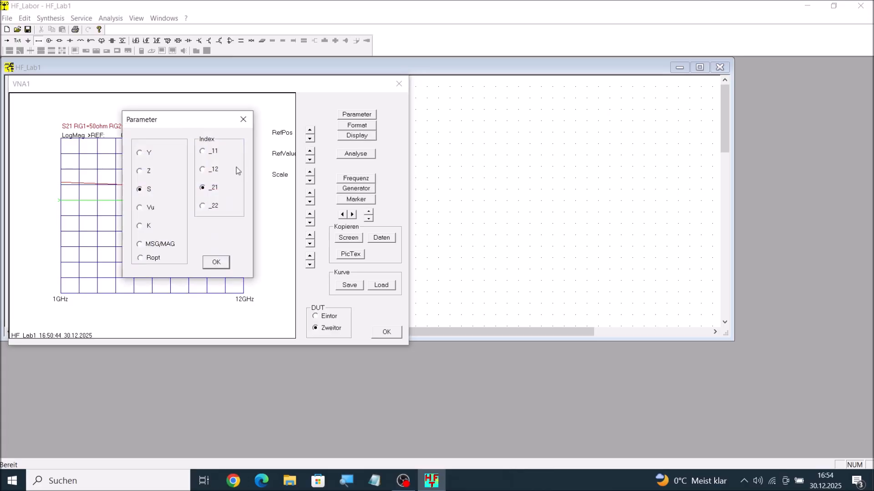
{"action": "left_click", "coordinate": [203, 170]}
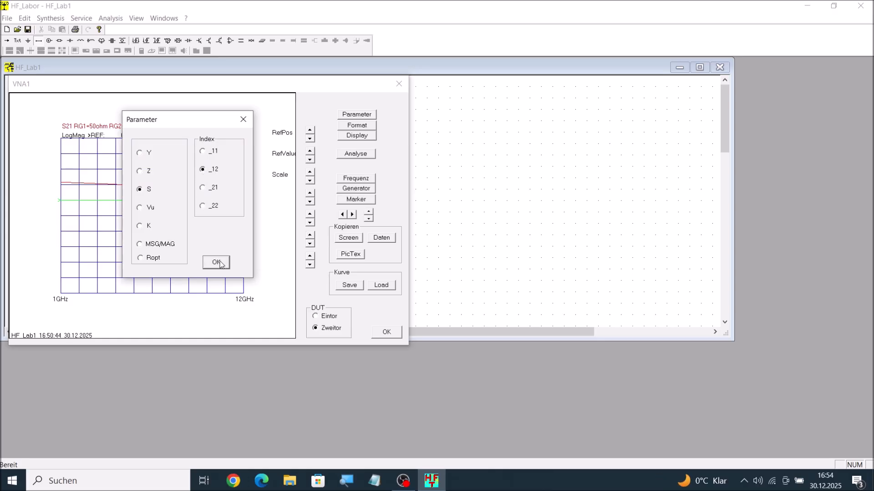
{"action": "left_click", "coordinate": [218, 263]}
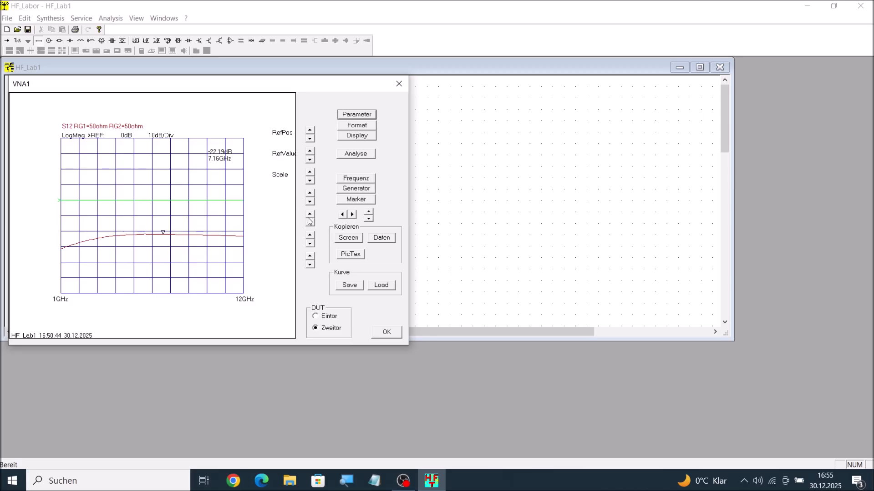
Step: Move the marker down the S12 trace to 1 GHz and back up to read the reverse transmission versus frequency
{"action": "left_click", "coordinate": [344, 214]}
{"action": "left_click", "coordinate": [344, 215]}
{"action": "left_click", "coordinate": [344, 214]}
{"action": "left_click", "coordinate": [344, 215]}
{"action": "left_click", "coordinate": [344, 215]}
{"action": "left_click", "coordinate": [344, 215]}
{"action": "left_click", "coordinate": [344, 215]}
{"action": "left_click", "coordinate": [344, 214]}
{"action": "left_click", "coordinate": [343, 215]}
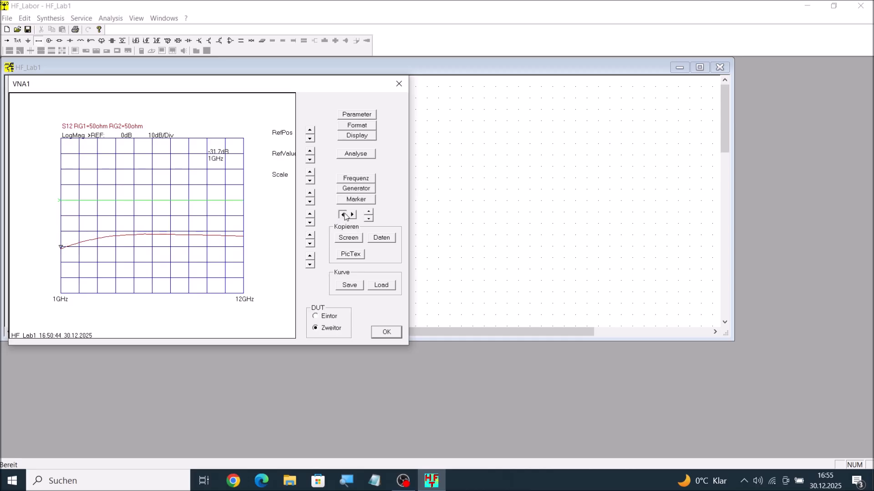
{"action": "left_click", "coordinate": [353, 215]}
{"action": "left_click", "coordinate": [346, 215]}
{"action": "left_click", "coordinate": [354, 215]}
{"action": "left_click_drag", "start_coordinate": [355, 217], "coordinate": [355, 219]}
Step: Change the S12 diagram format to LogPolar and move an activated marker along the trace to 2.43 GHz
{"action": "left_click", "coordinate": [358, 126]}
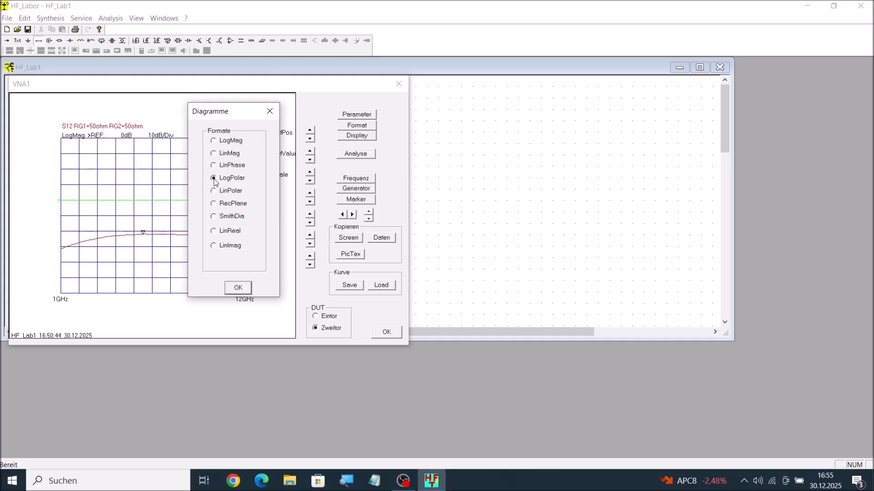
{"action": "left_click", "coordinate": [238, 287]}
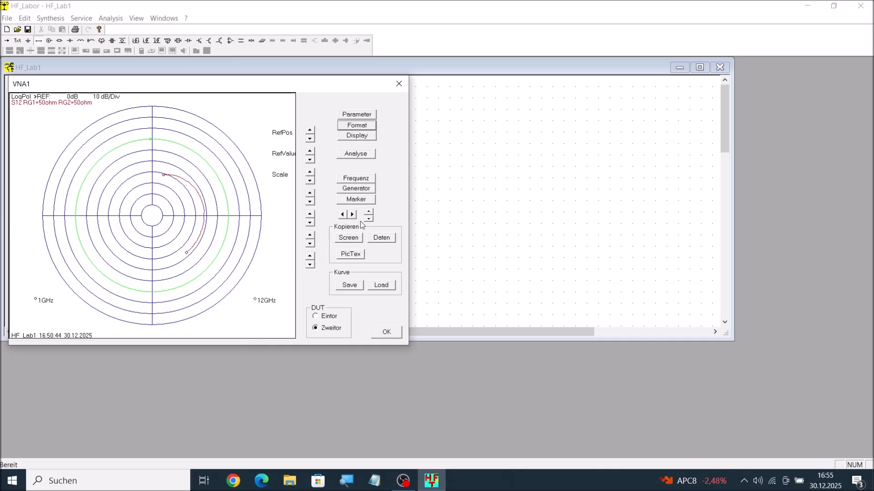
{"action": "left_click", "coordinate": [356, 200]}
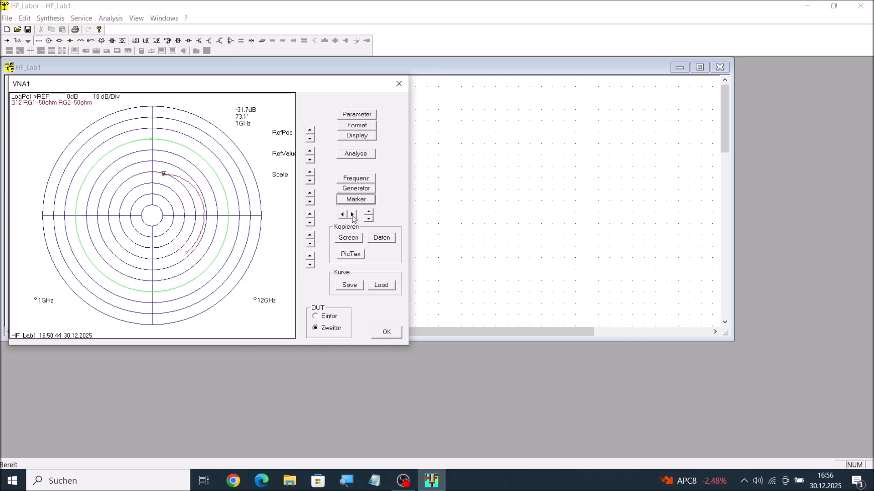
{"action": "left_click", "coordinate": [354, 214]}
Step: Switch the polar diagram's parameter to S21 and set its scale to 5 dB/Div
{"action": "left_click", "coordinate": [363, 116]}
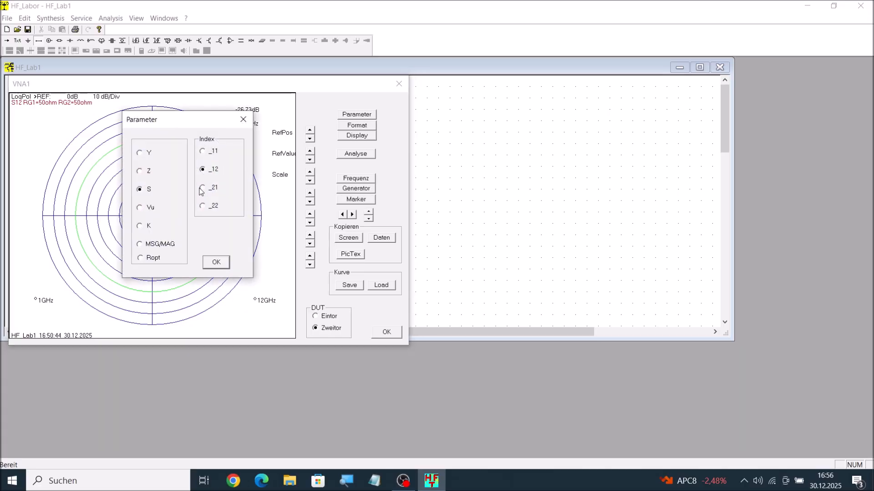
{"action": "left_click", "coordinate": [218, 262]}
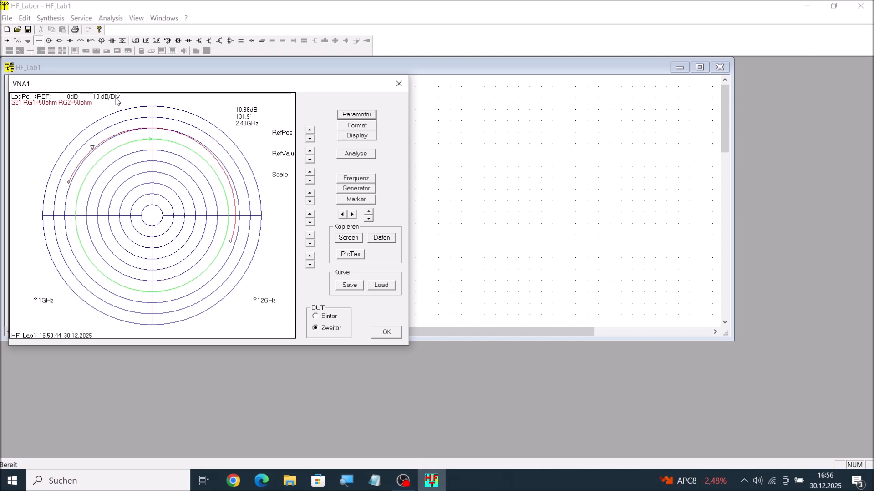
{"action": "left_click", "coordinate": [310, 182]}
{"action": "left_click", "coordinate": [309, 182]}
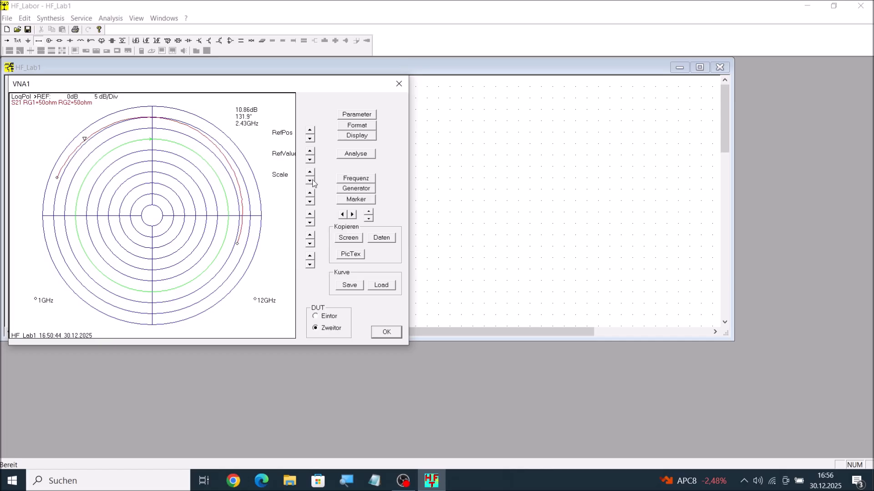
Step: Move the marker back and forth along the S21 polar trace to read magnitude and phase versus frequency
{"action": "left_click", "coordinate": [352, 215]}
{"action": "left_click", "coordinate": [352, 215]}
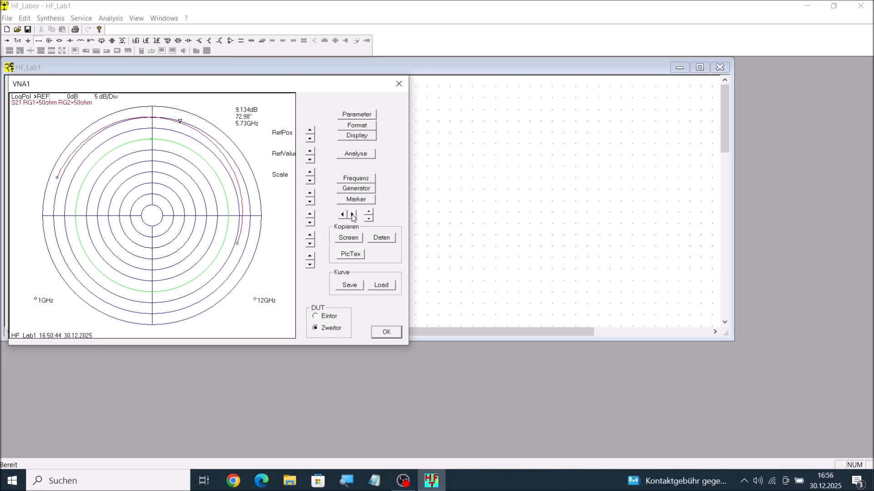
{"action": "left_click", "coordinate": [353, 215]}
{"action": "left_click", "coordinate": [344, 217]}
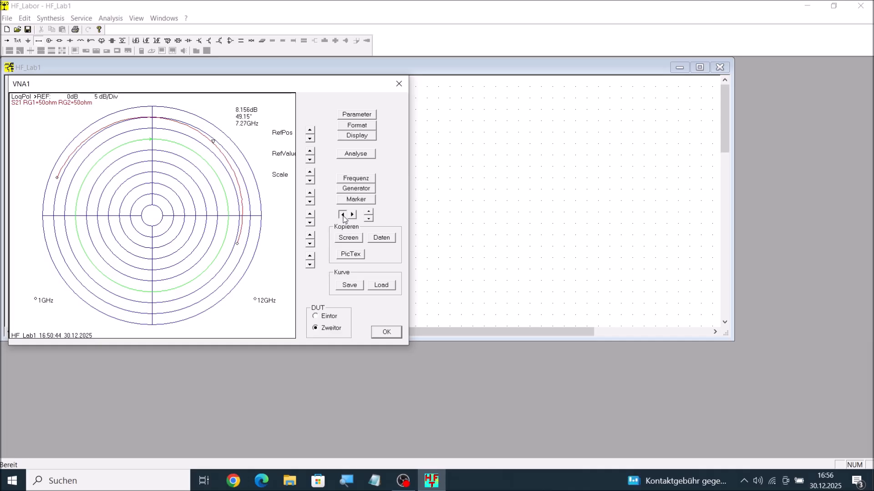